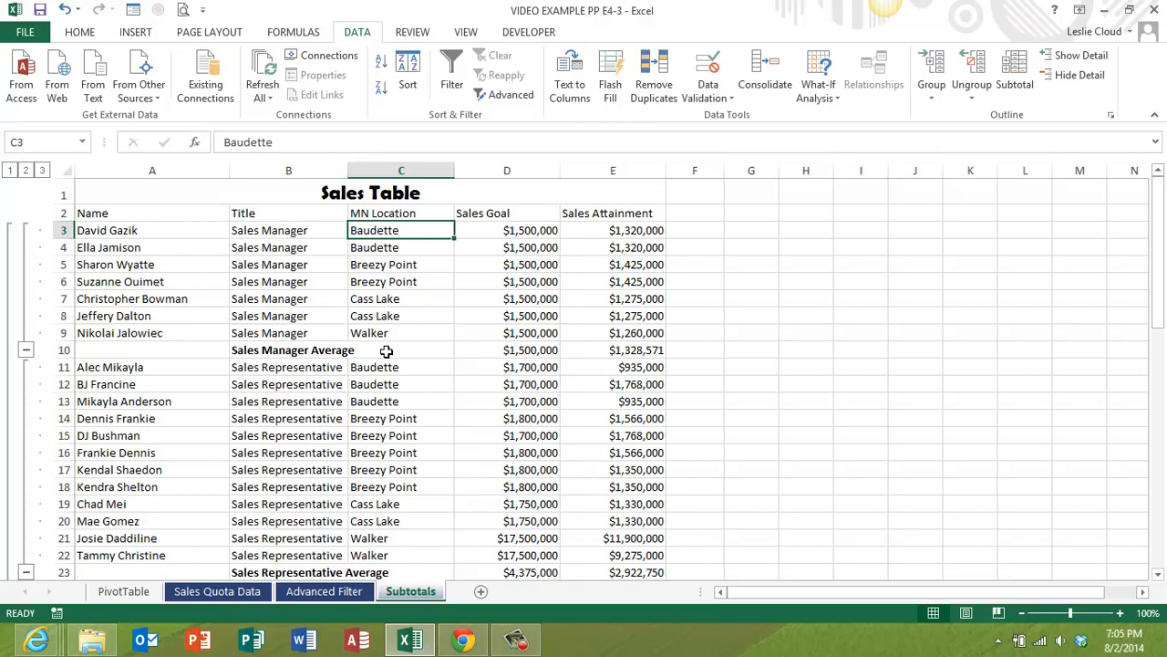
# - Run Goal Seek on the Sales Manager average attainment in E10 for 1500000 by changing E5, examine the solution and discard it
pyautogui.scroll(-2, 346, 474)
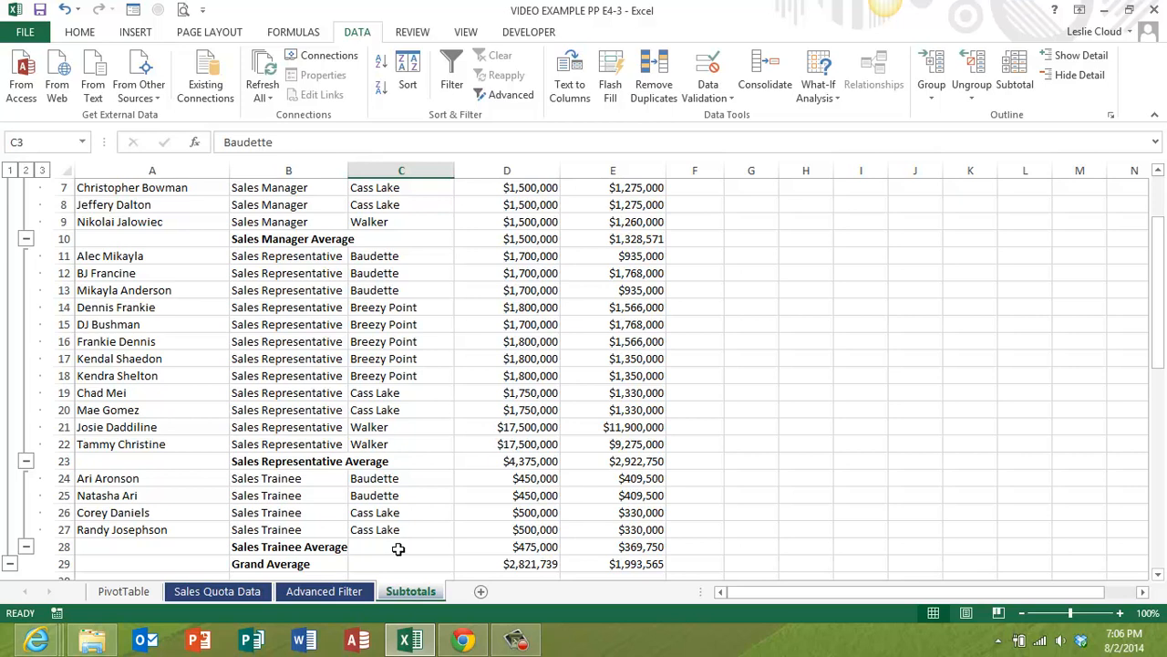
pyautogui.scroll(2, 400, 543)
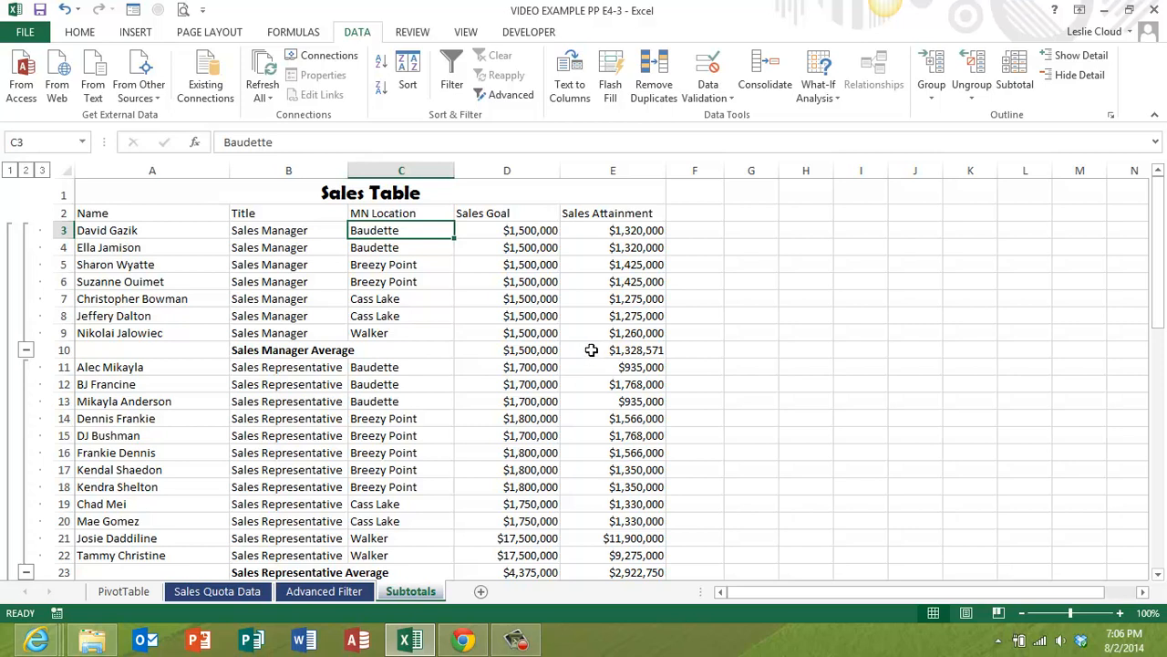
pyautogui.click(591, 350)
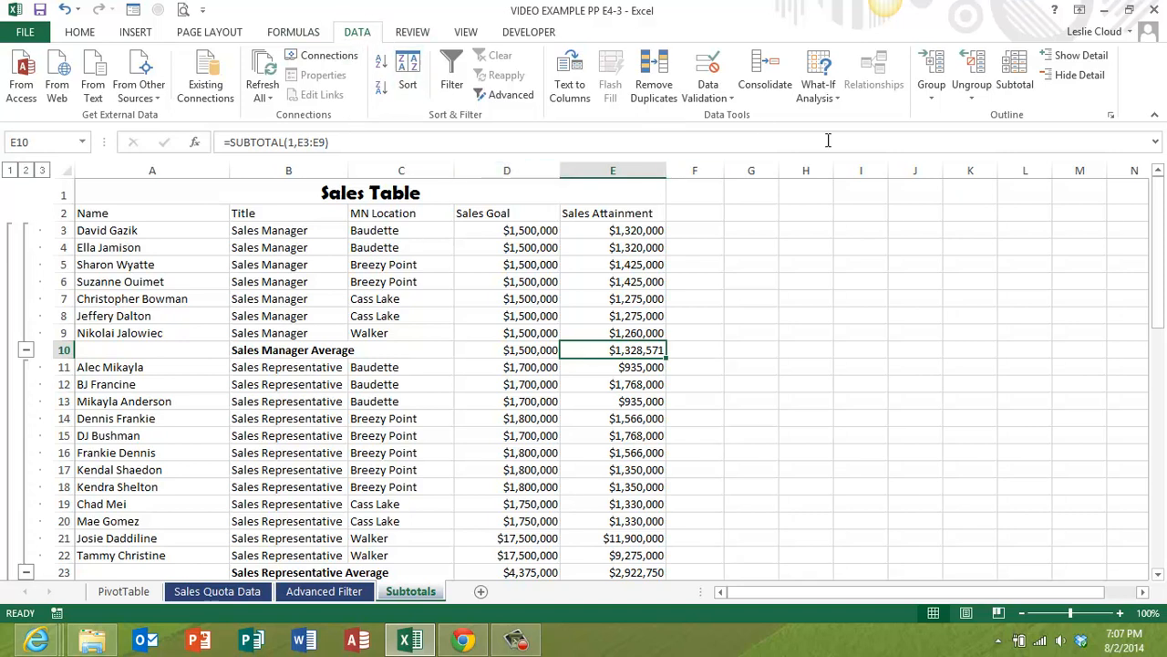
pyautogui.click(823, 91)
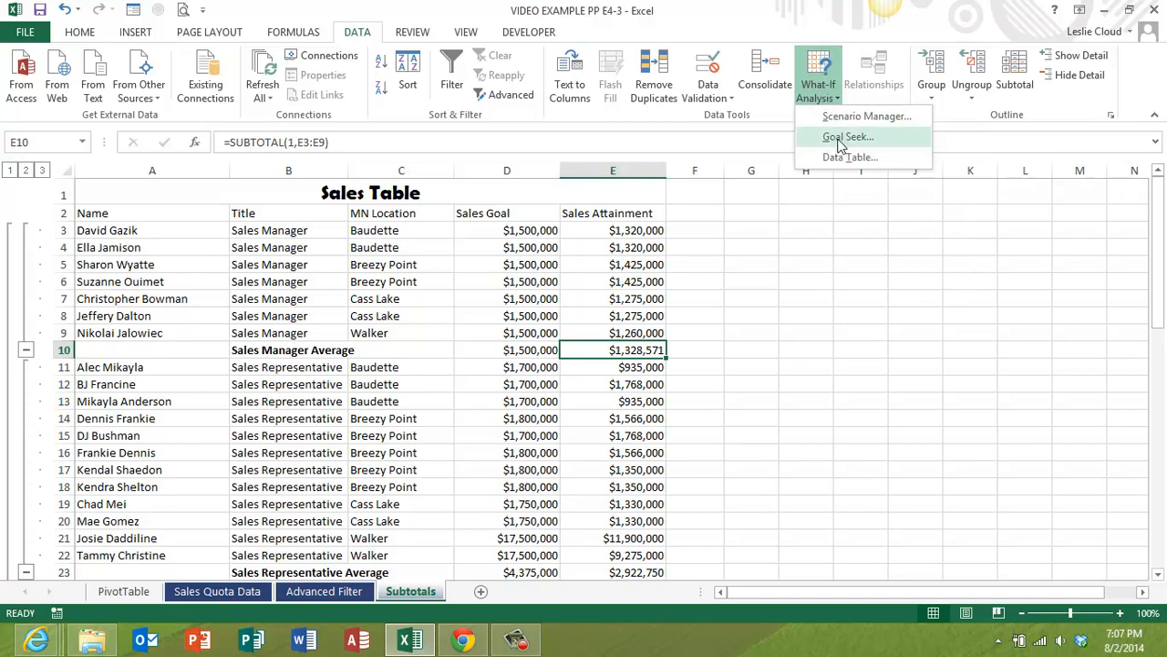
pyautogui.click(838, 139)
pyautogui.moveTo(820, 209); pyautogui.dragTo(790, 272)
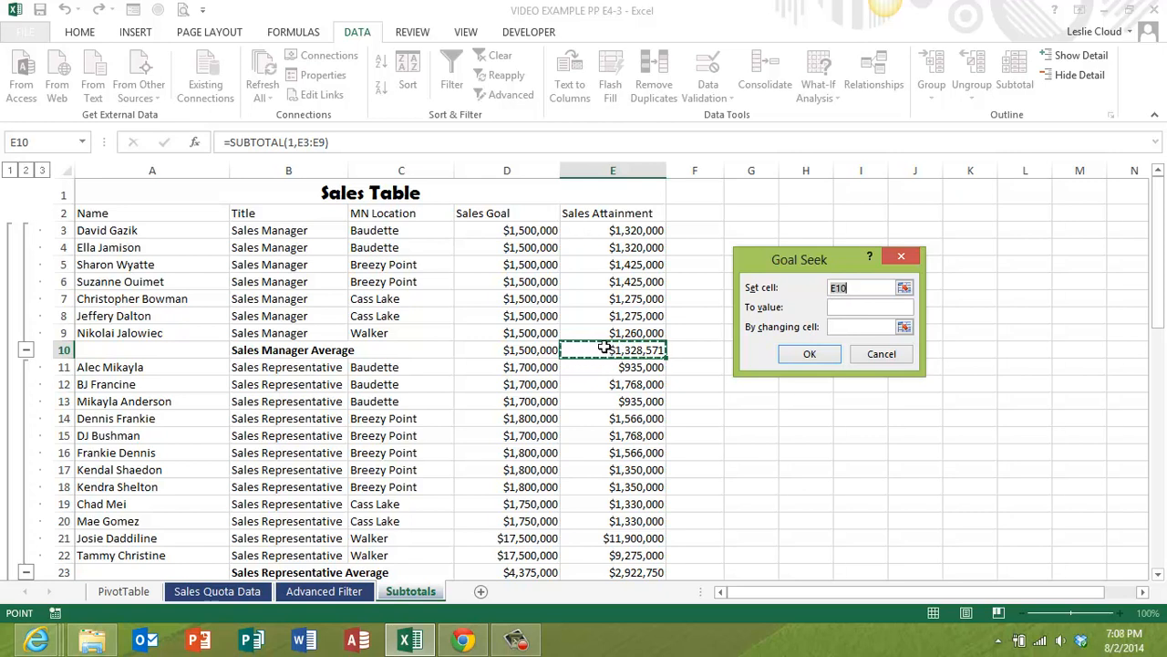
pyautogui.click(842, 306)
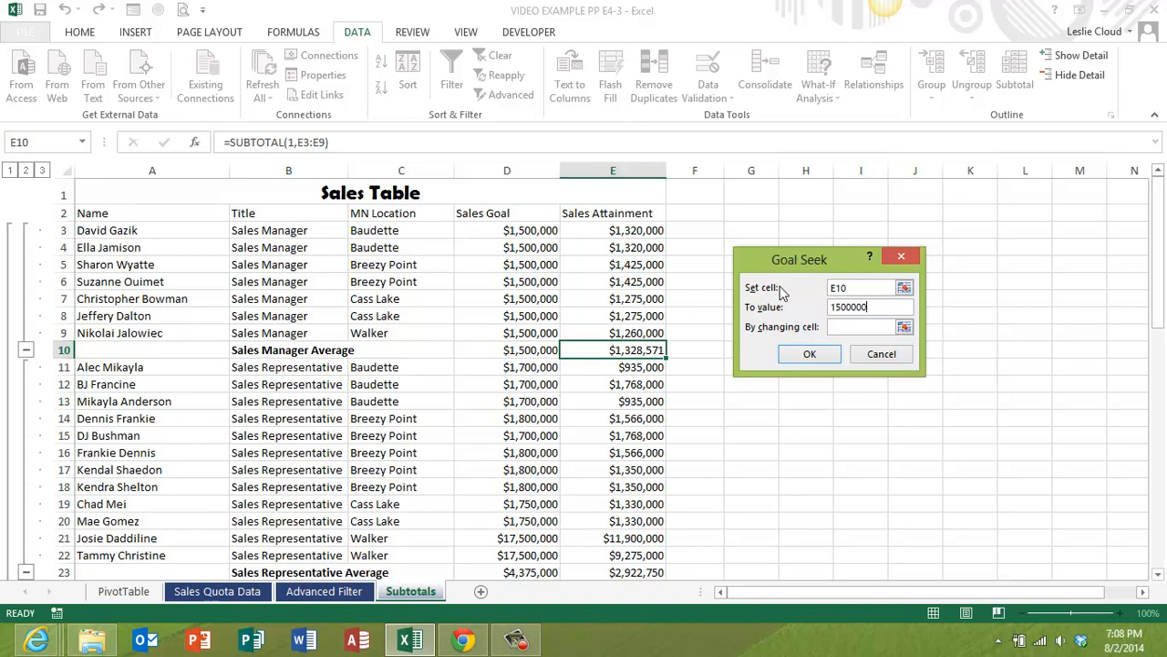
pyautogui.click(838, 329)
pyautogui.click(623, 266)
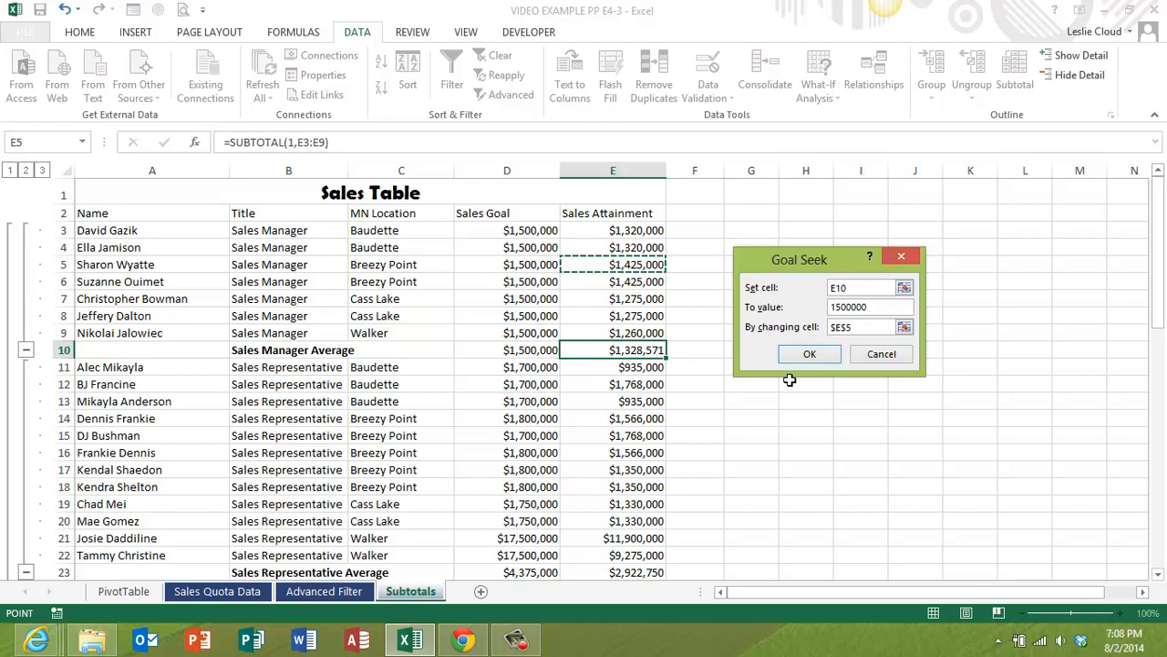
pyautogui.click(805, 356)
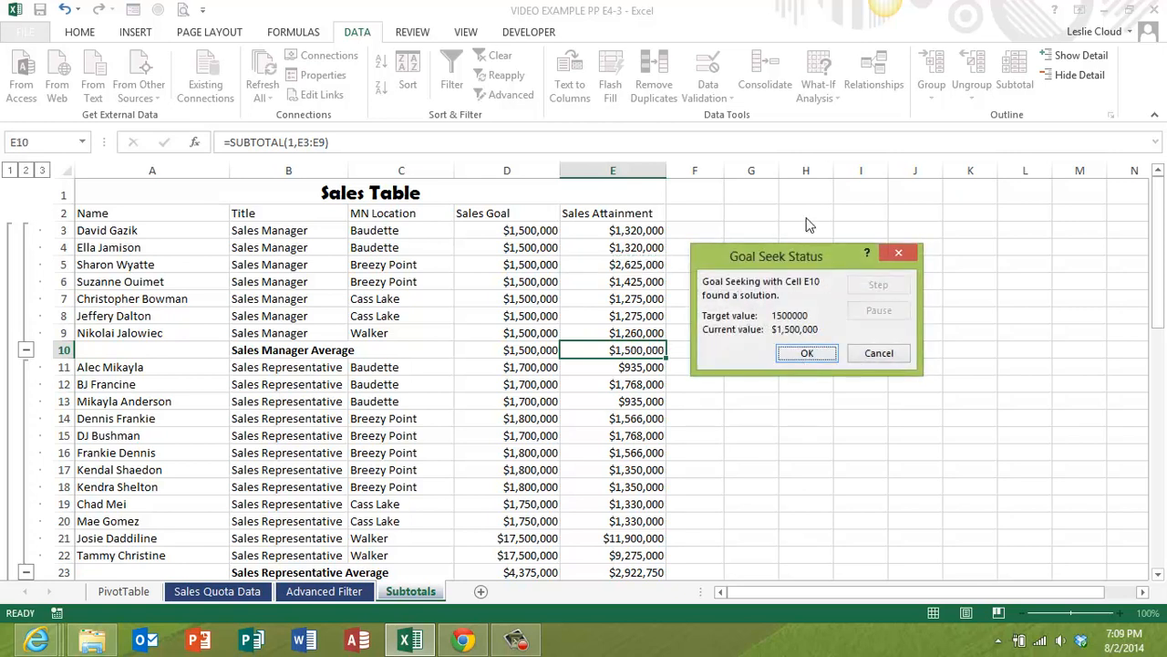
pyautogui.moveTo(771, 255); pyautogui.dragTo(822, 221)
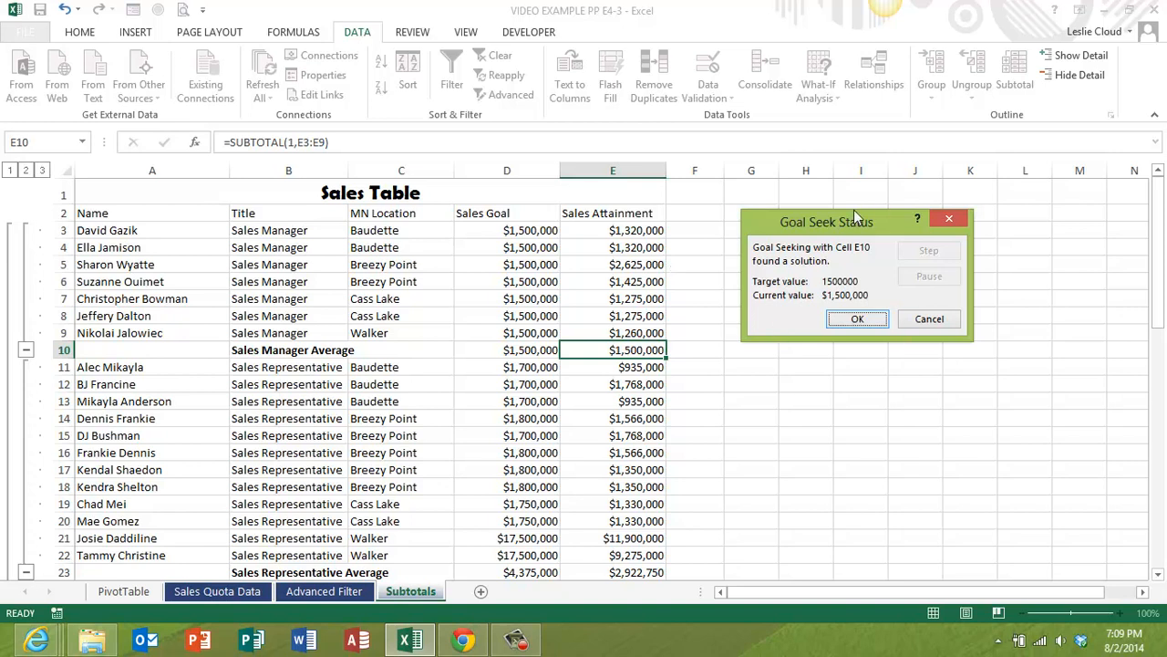
pyautogui.moveTo(846, 221); pyautogui.dragTo(791, 204)
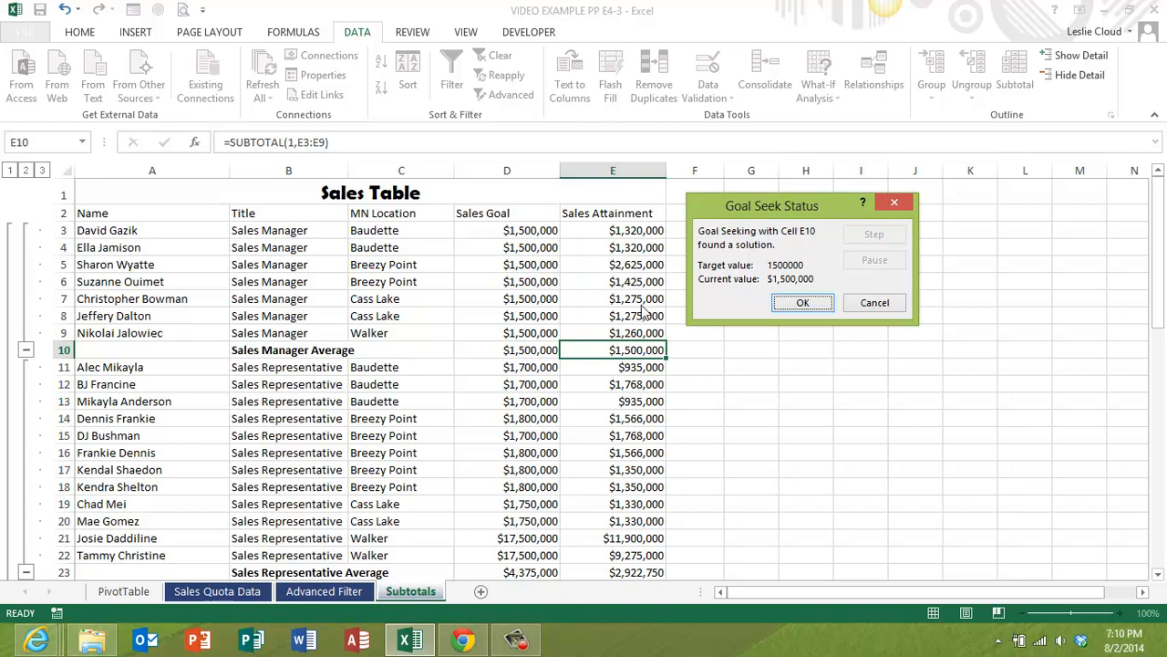
pyautogui.click(874, 305)
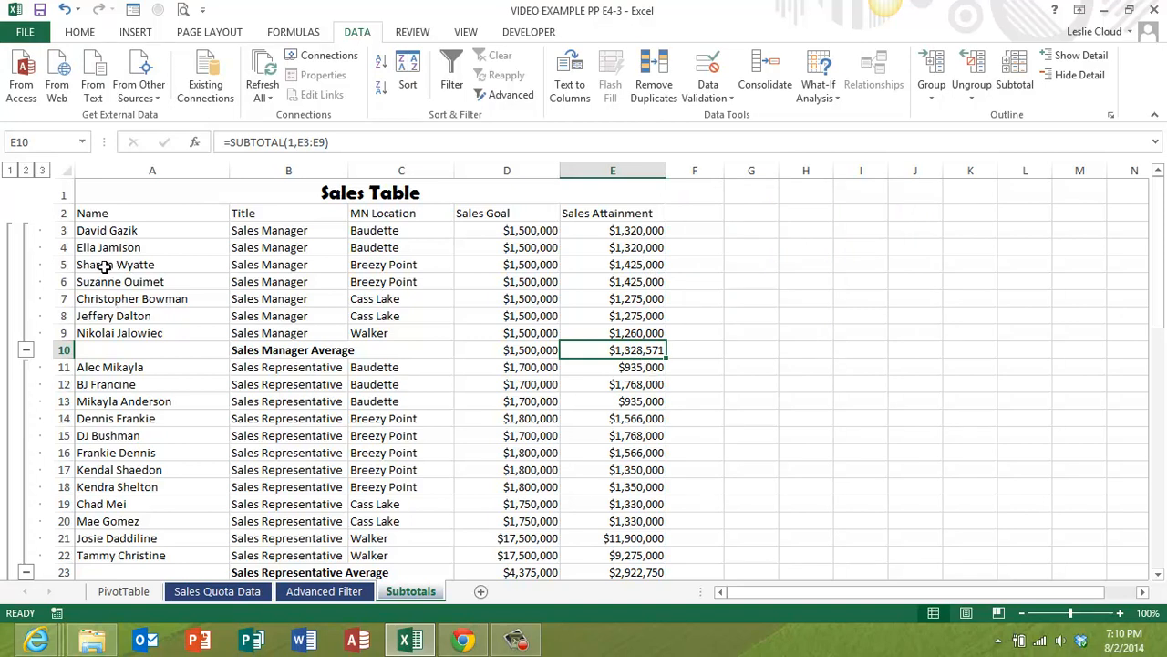
# - Copy the sales manager record in A5:E5 to row 33 below the table, starting at A33
pyautogui.moveTo(105, 265); pyautogui.dragTo(617, 264)
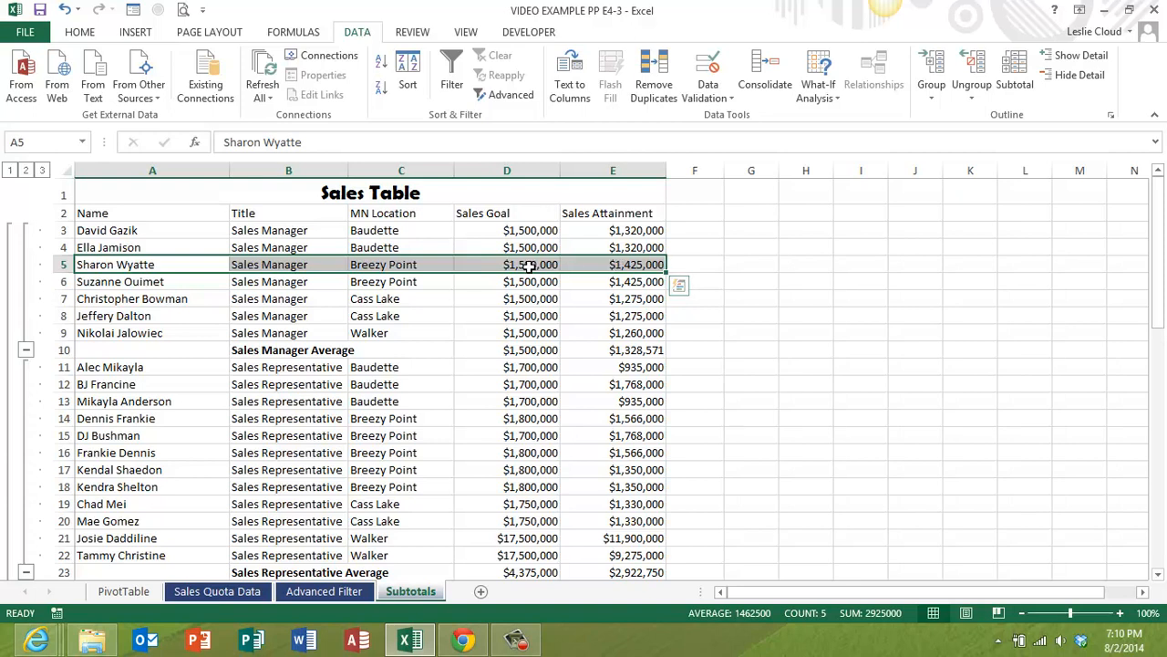
pyautogui.hotkey('ctrl', 'q')
pyautogui.click(78, 35)
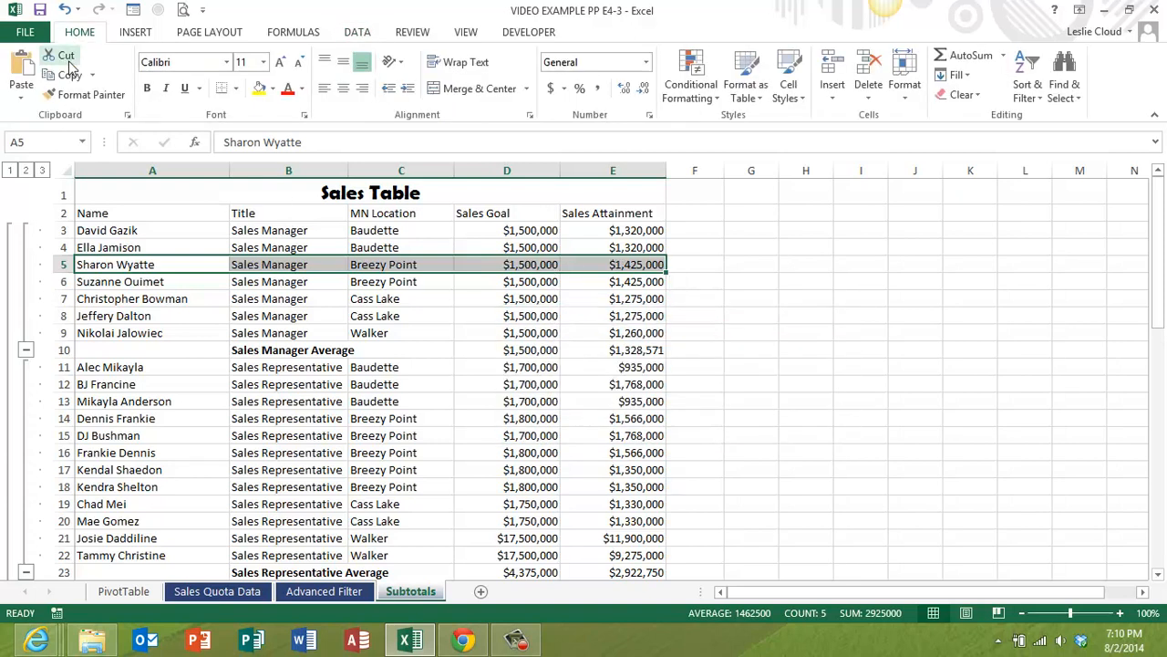
pyautogui.click(66, 75)
pyautogui.scroll(-2, 396, 411)
pyautogui.scroll(-3, 396, 410)
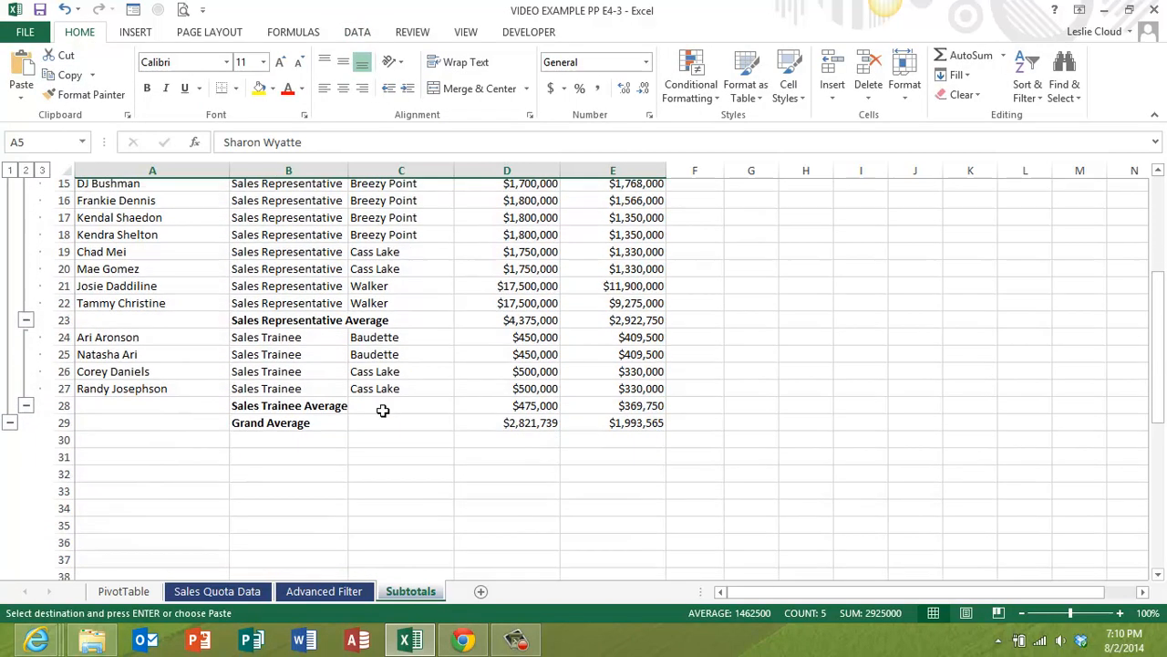
pyautogui.click(108, 477)
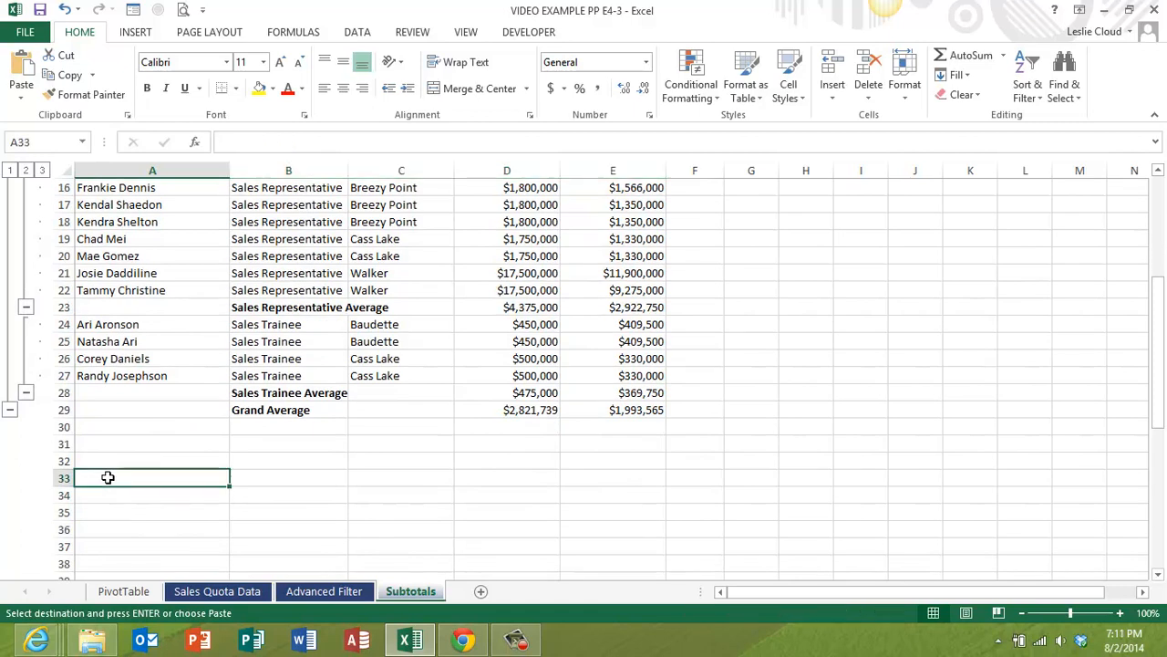
pyautogui.click(22, 66)
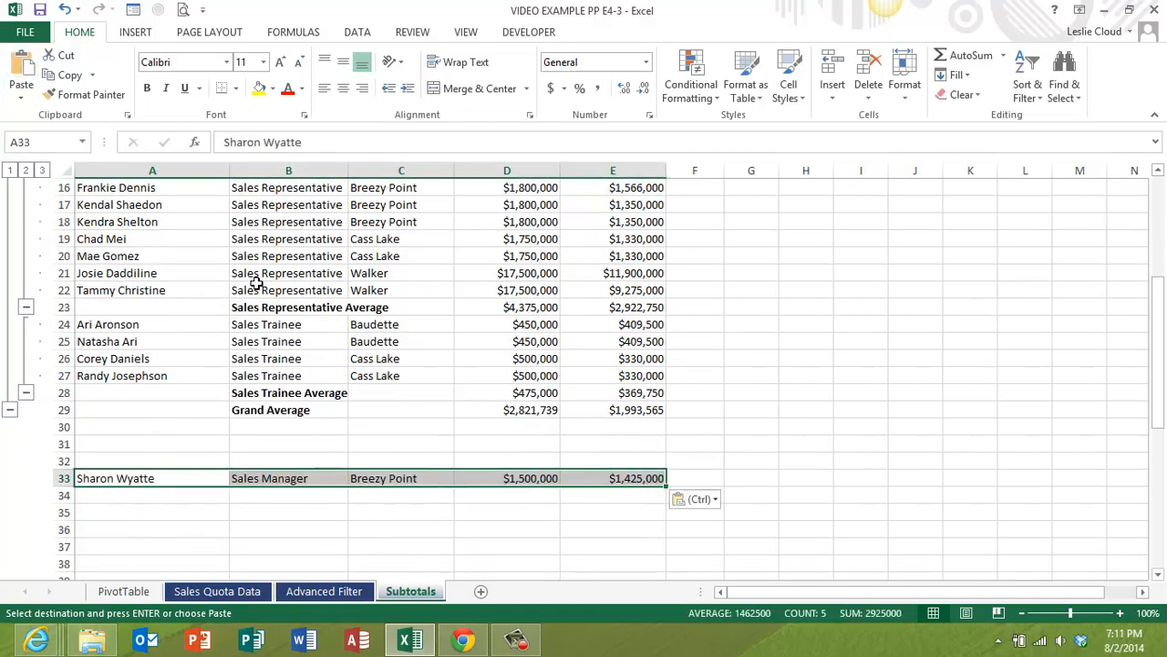
# - Set the copied record's sales attainment in E33 to 2625000
pyautogui.click(652, 484)
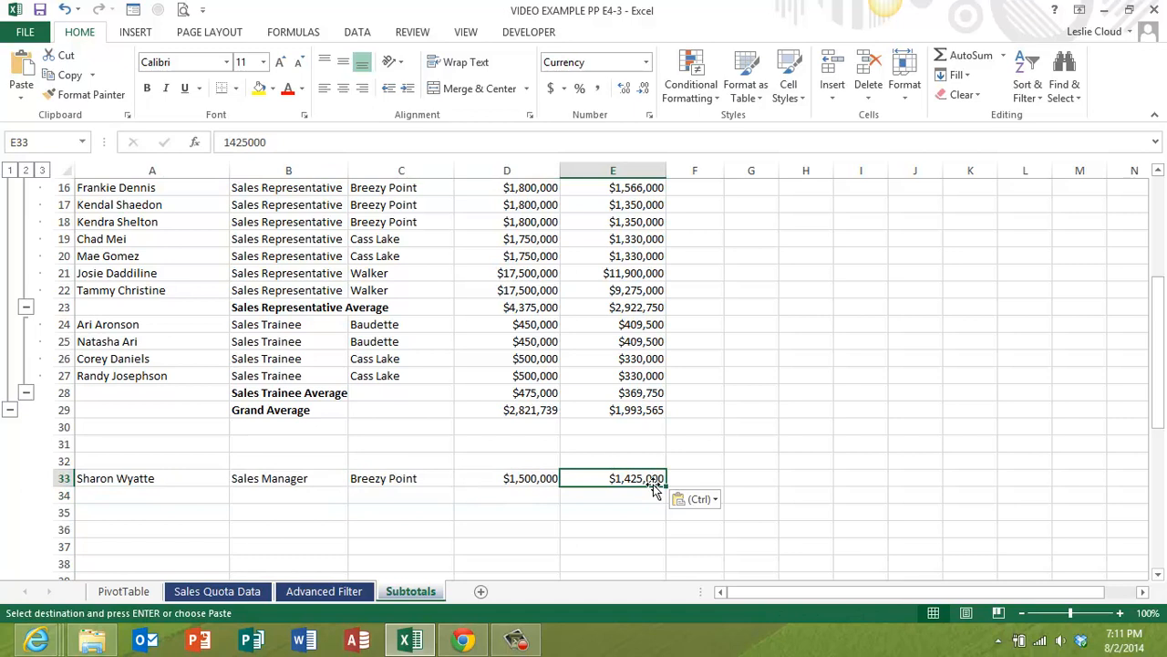
pyautogui.write('2')
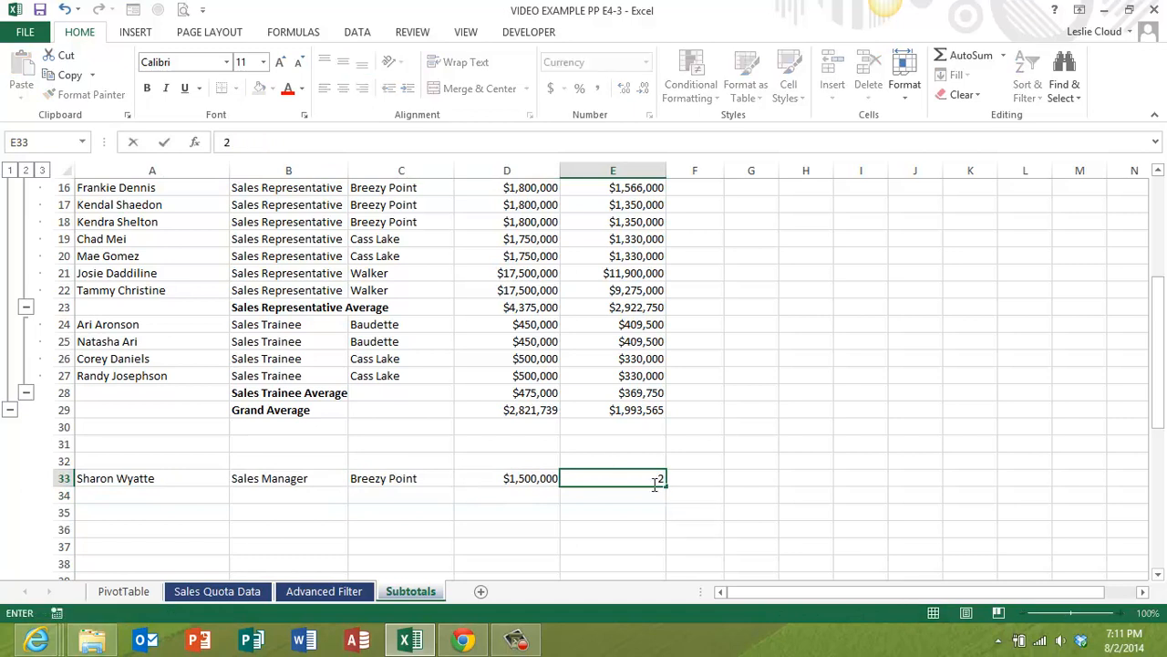
pyautogui.write('625000')
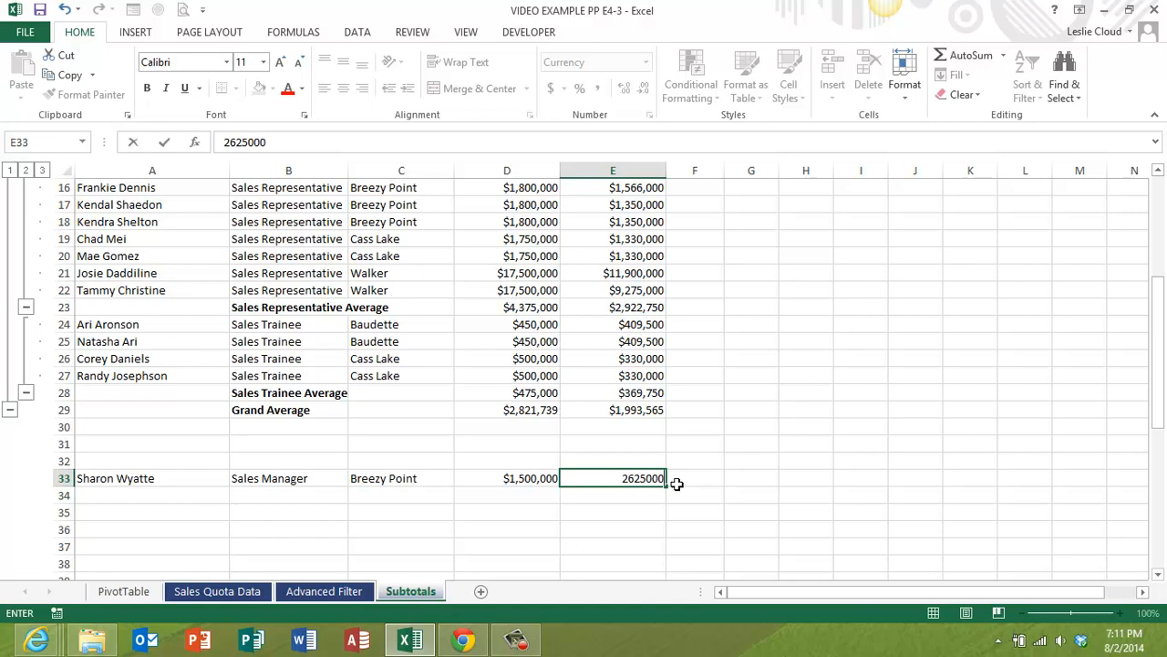
pyautogui.press('Return')
# - Run Goal Seek again to bring E10 to 1500000 by changing E5, and accept the solution
pyautogui.scroll(3, 656, 477)
pyautogui.scroll(2, 655, 478)
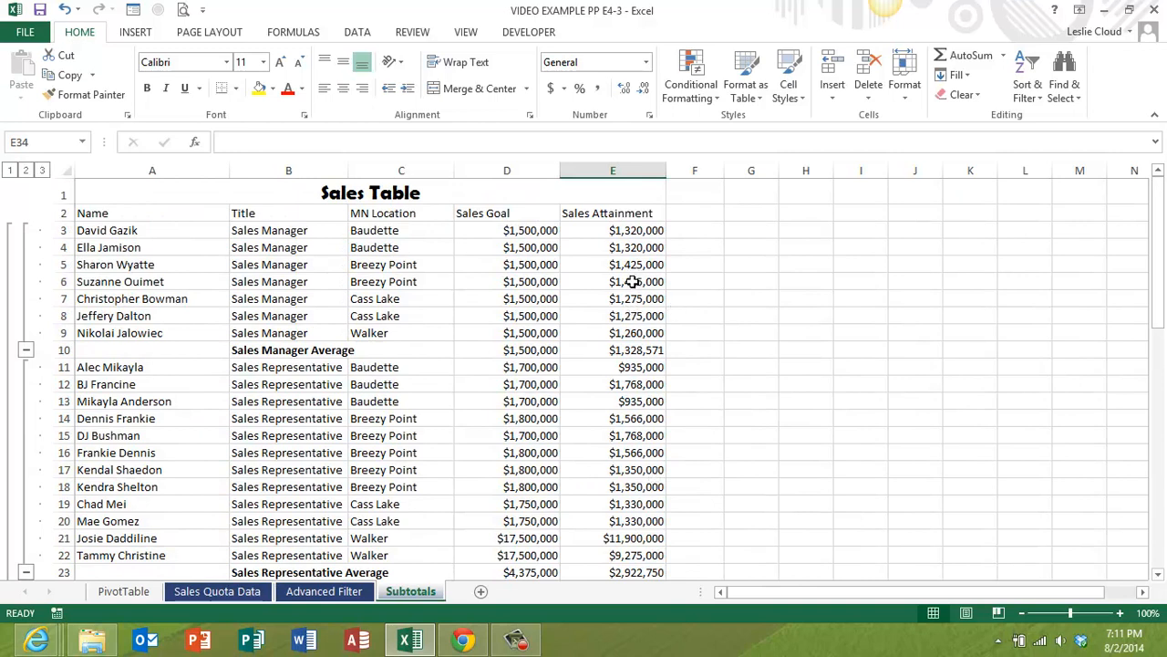
pyautogui.click(598, 354)
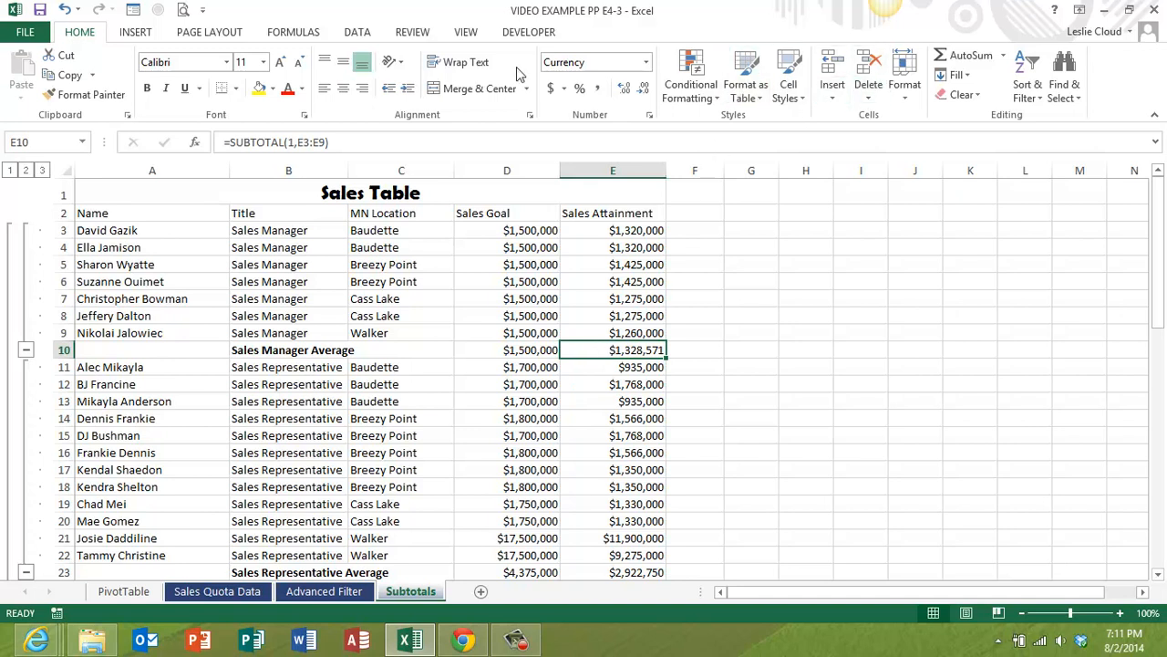
pyautogui.click(356, 37)
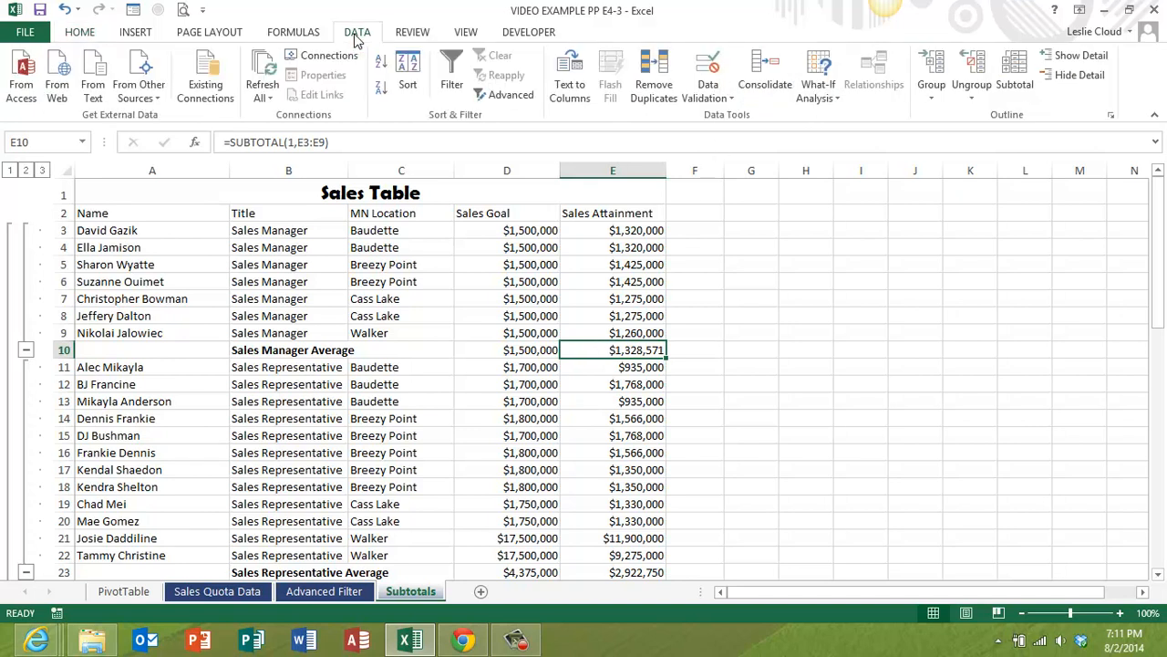
pyautogui.click(819, 84)
pyautogui.click(841, 145)
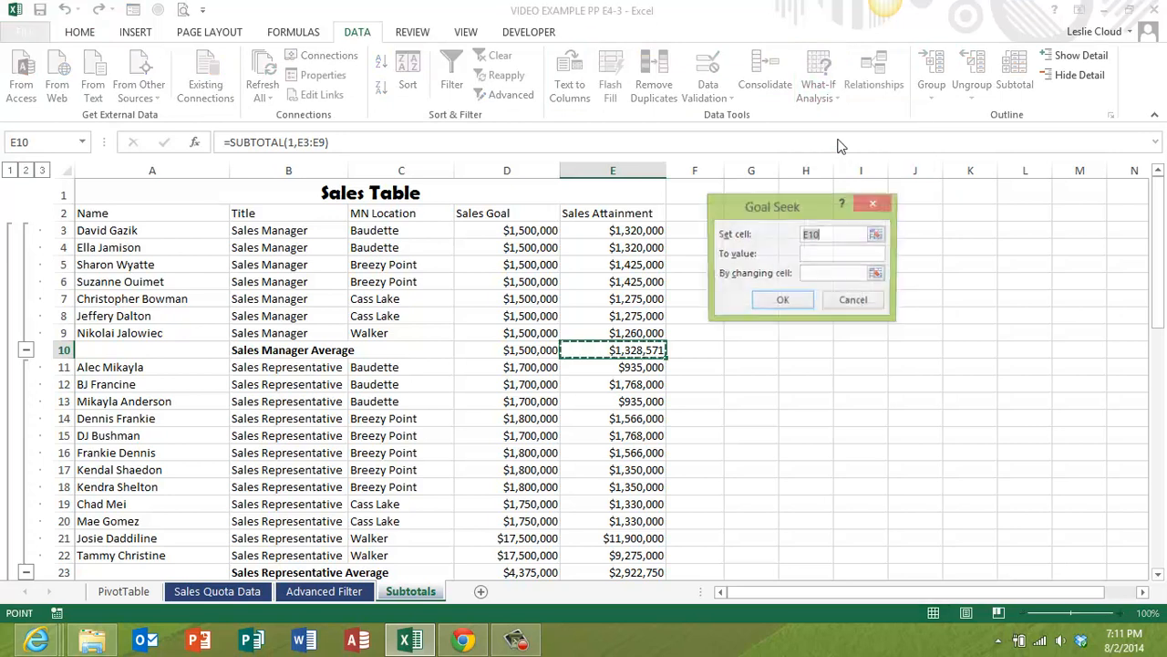
pyautogui.click(814, 254)
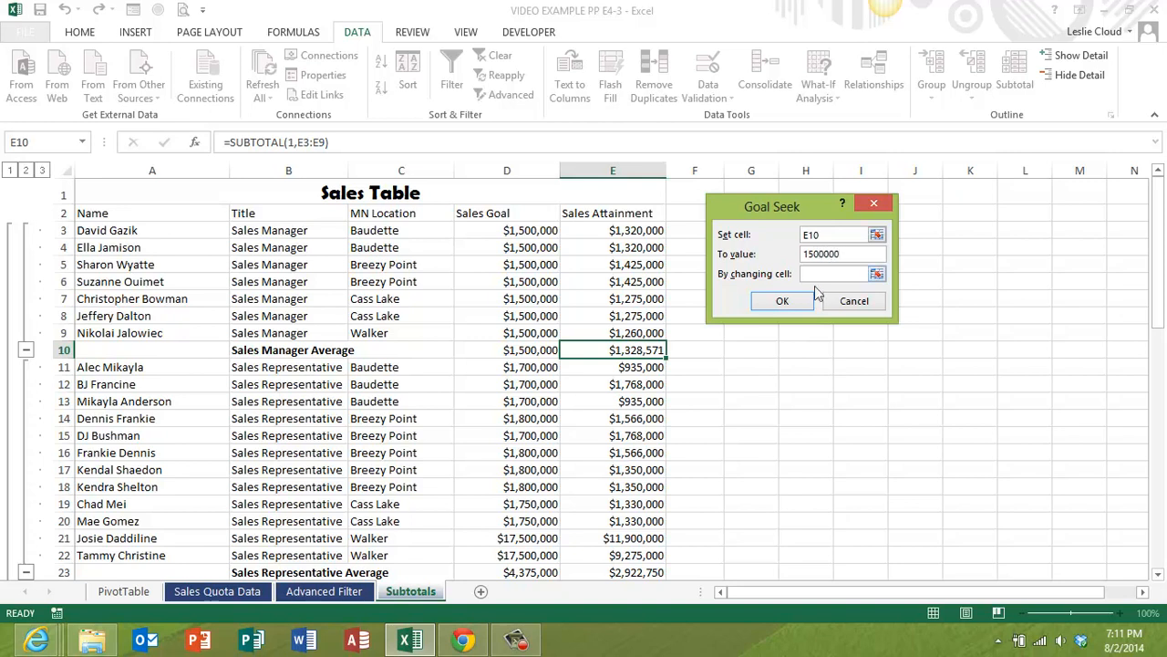
pyautogui.click(823, 270)
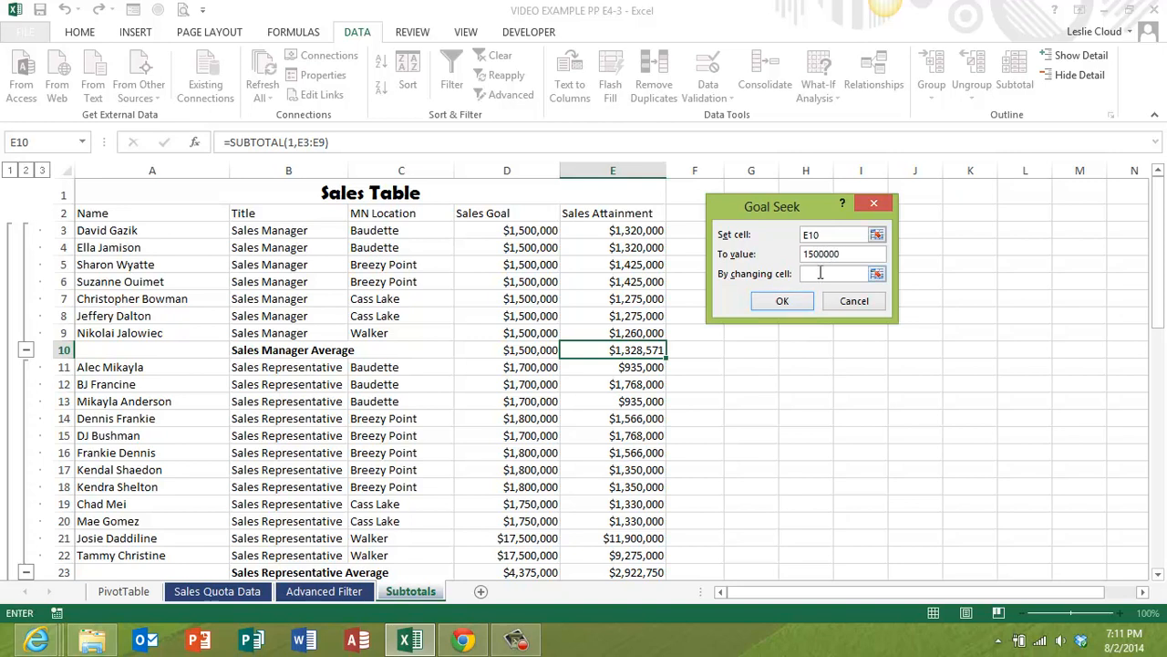
pyautogui.click(630, 265)
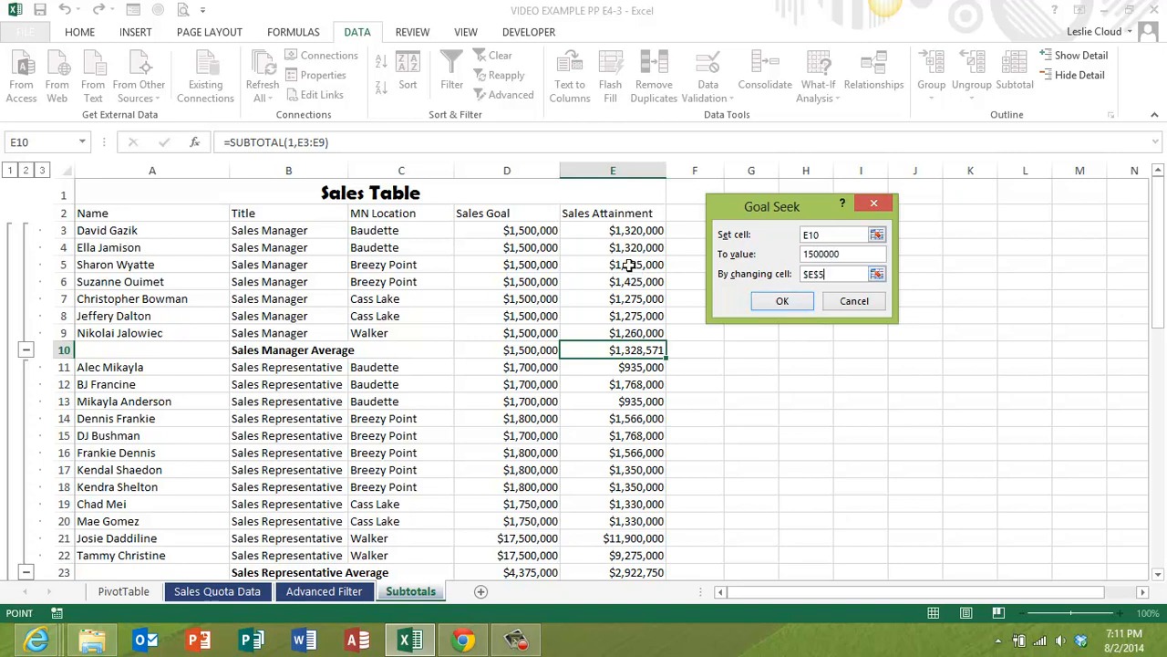
pyautogui.click(782, 301)
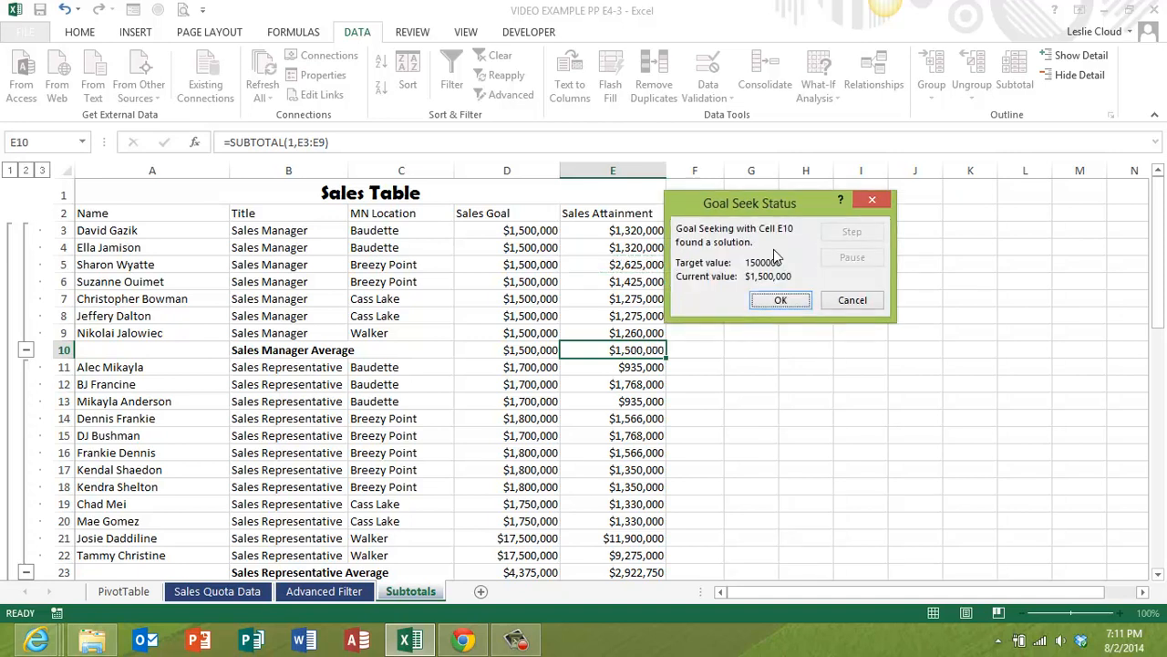
pyautogui.moveTo(782, 199); pyautogui.dragTo(882, 222)
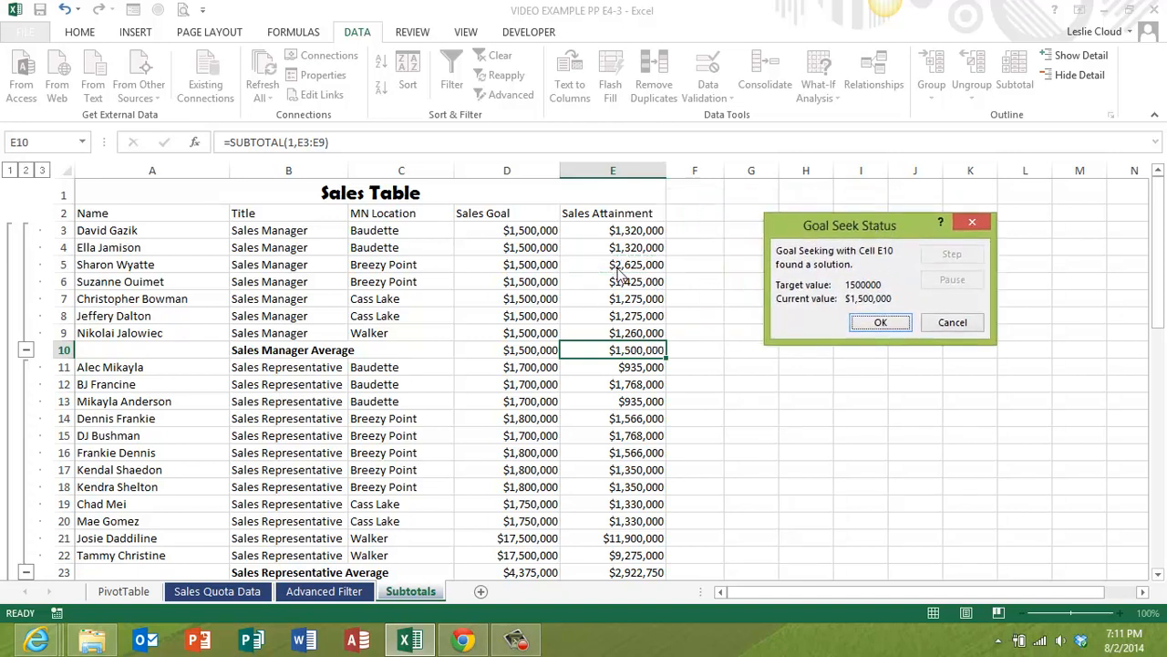
pyautogui.click(881, 324)
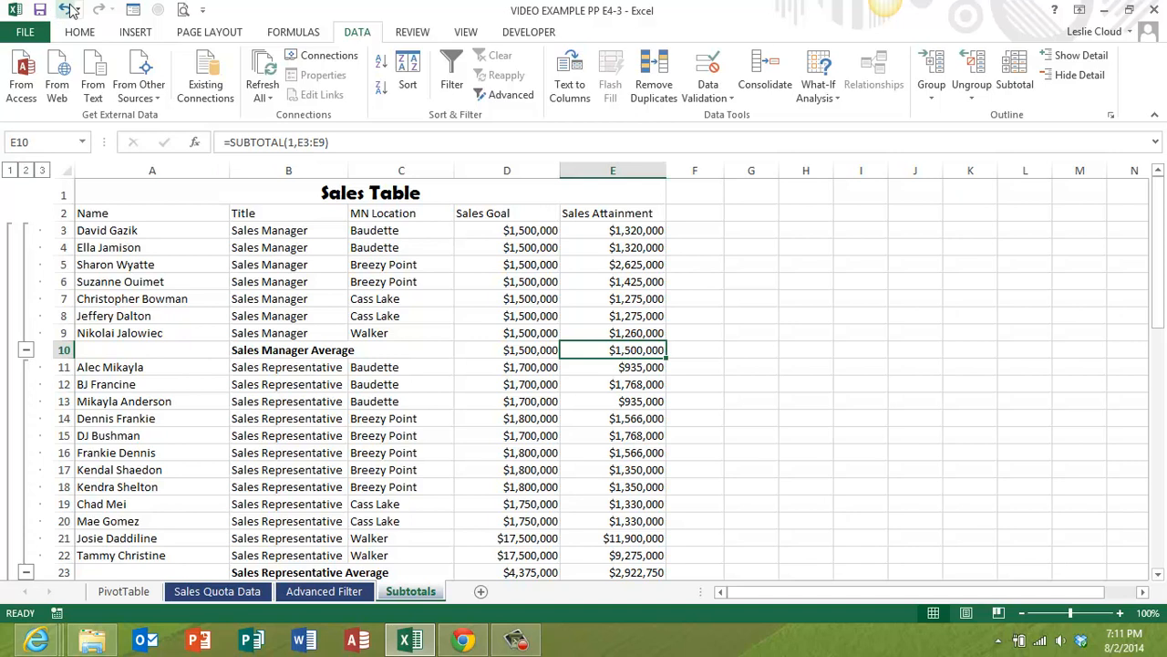
# - Undo the accepted Goal Seek change and check the table's original attainment values
pyautogui.click(65, 11)
pyautogui.scroll(-3, 640, 367)
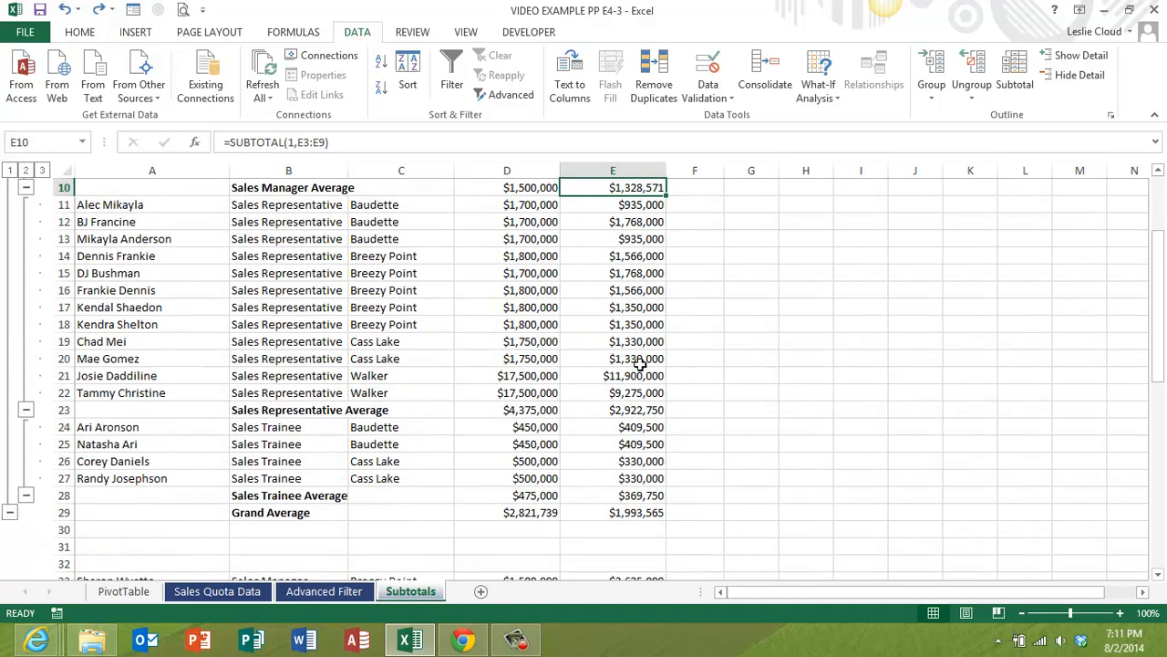
pyautogui.scroll(2, 640, 365)
# - Enter the heading "How to achieve our sales goals" in A31, above the copied record, correcting any misspelling
pyautogui.scroll(-3, 636, 364)
pyautogui.scroll(-2, 635, 363)
pyautogui.click(100, 393)
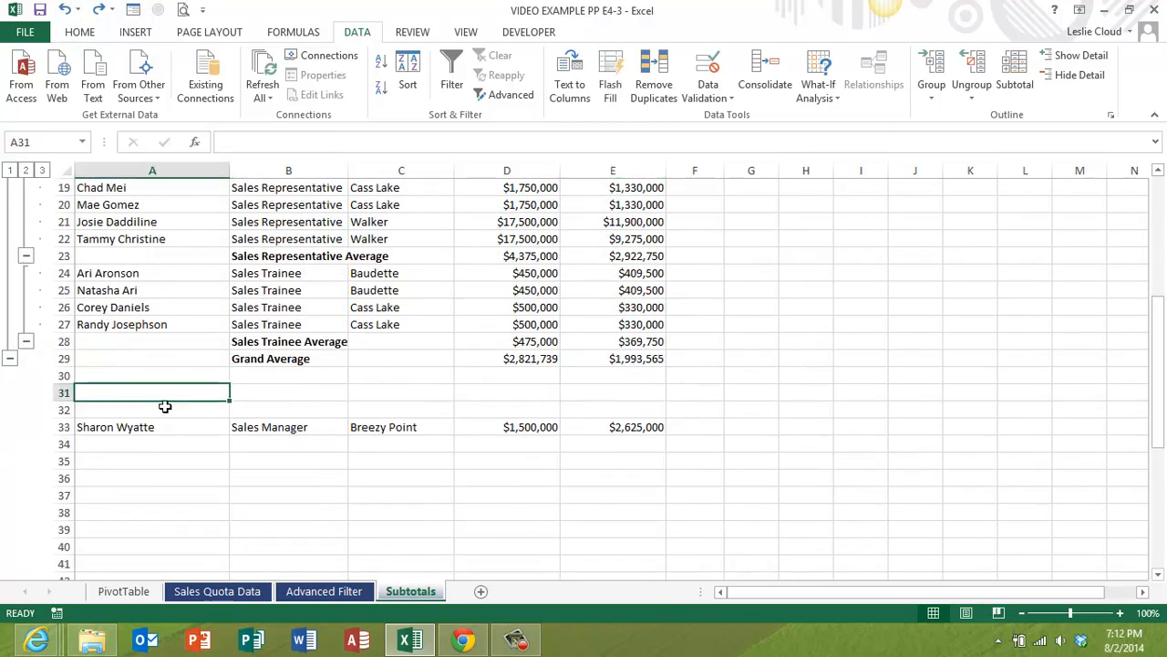
pyautogui.write('How')
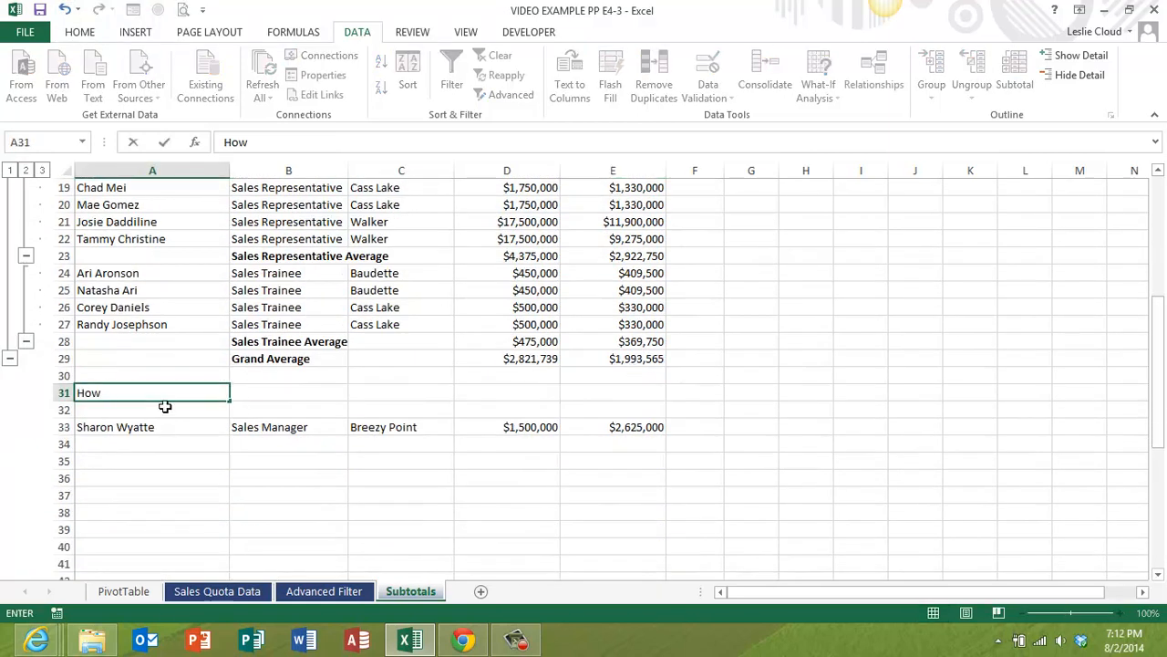
pyautogui.write(' to achieve our goals')
pyautogui.press('BackSpace')
pyautogui.press('BackSpace')
pyautogui.press('BackSpace')
pyautogui.press('BackSpace')
pyautogui.write('sales goales')
pyautogui.press('Return')
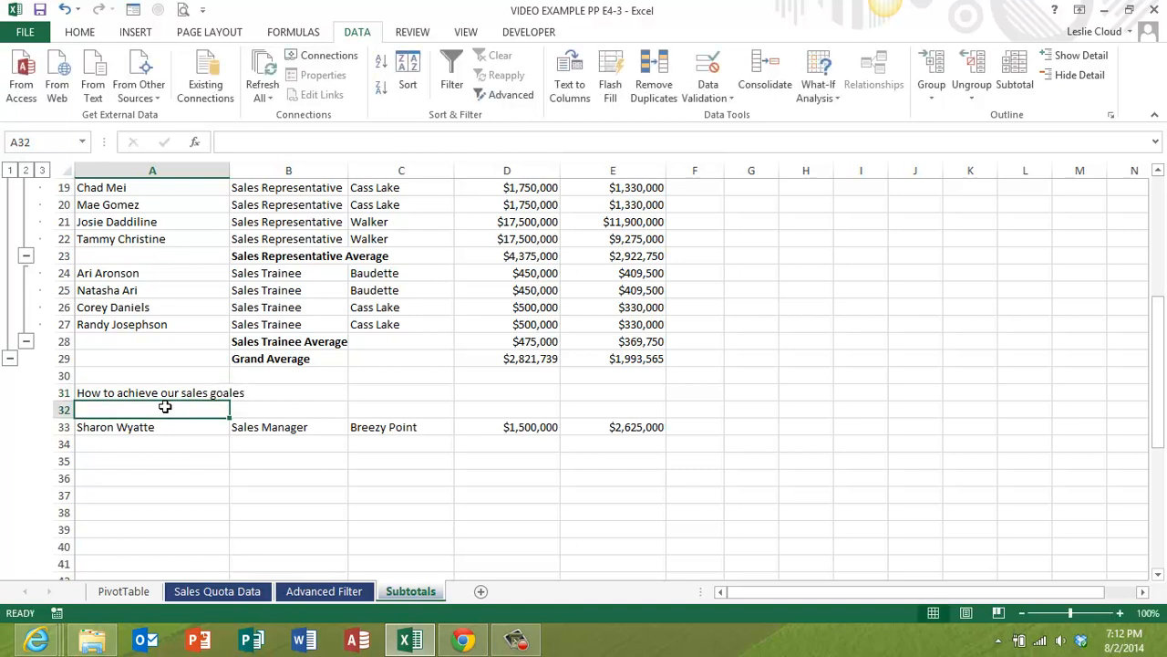
pyautogui.click(198, 394)
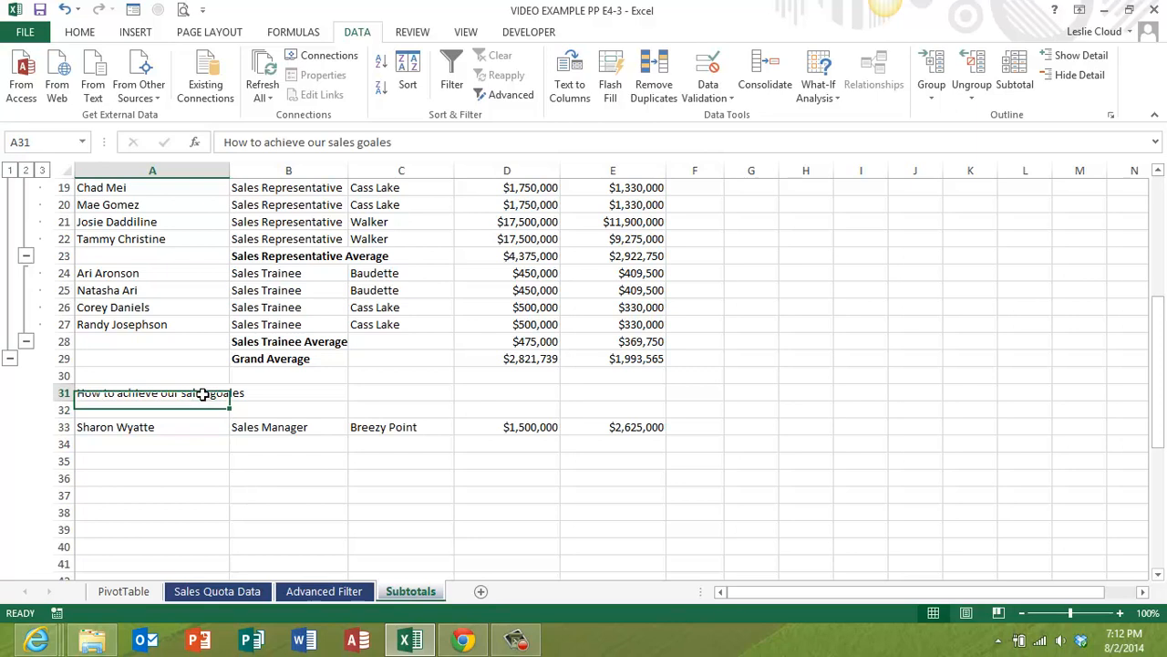
pyautogui.click(388, 141)
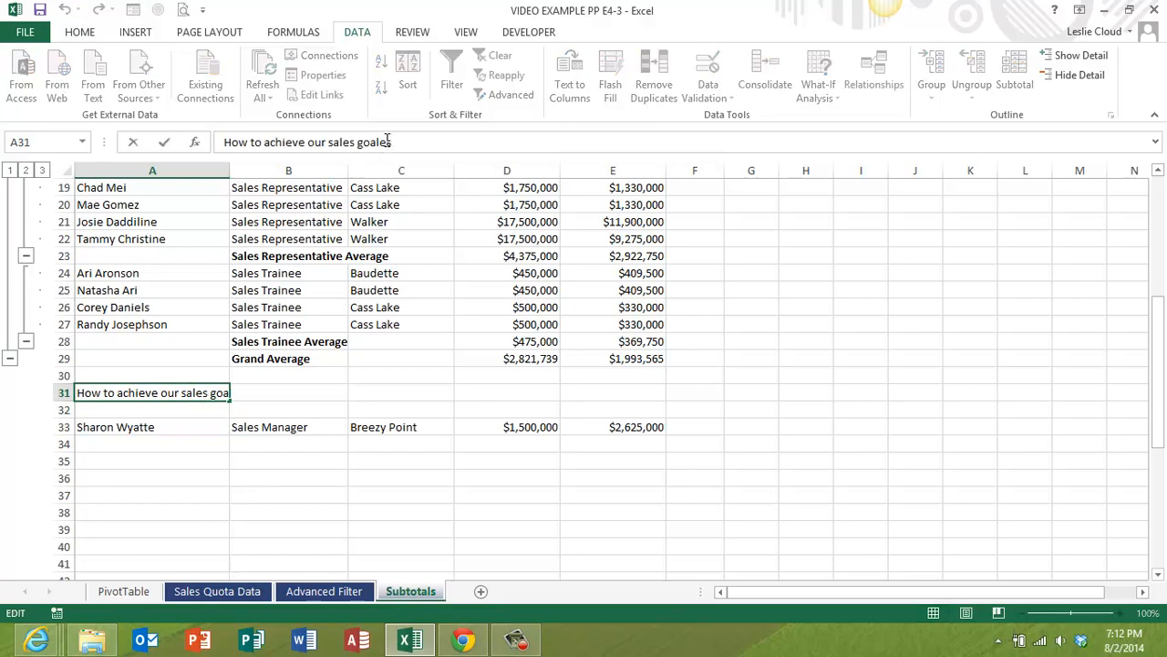
pyautogui.press('BackSpace')
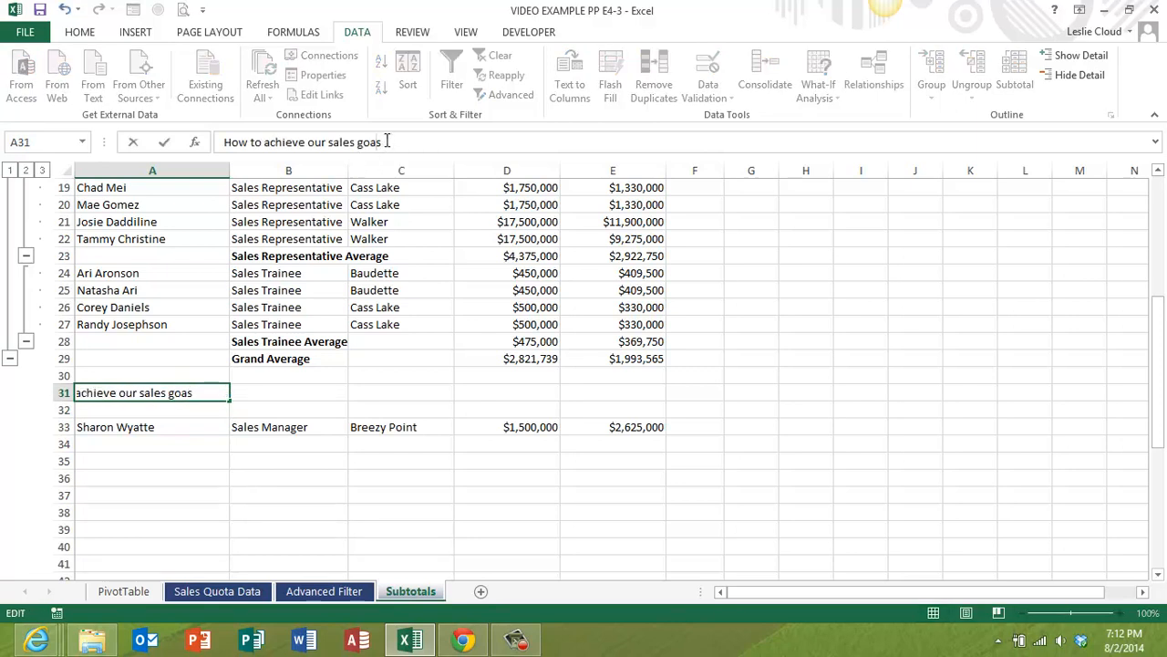
pyautogui.press('Return')
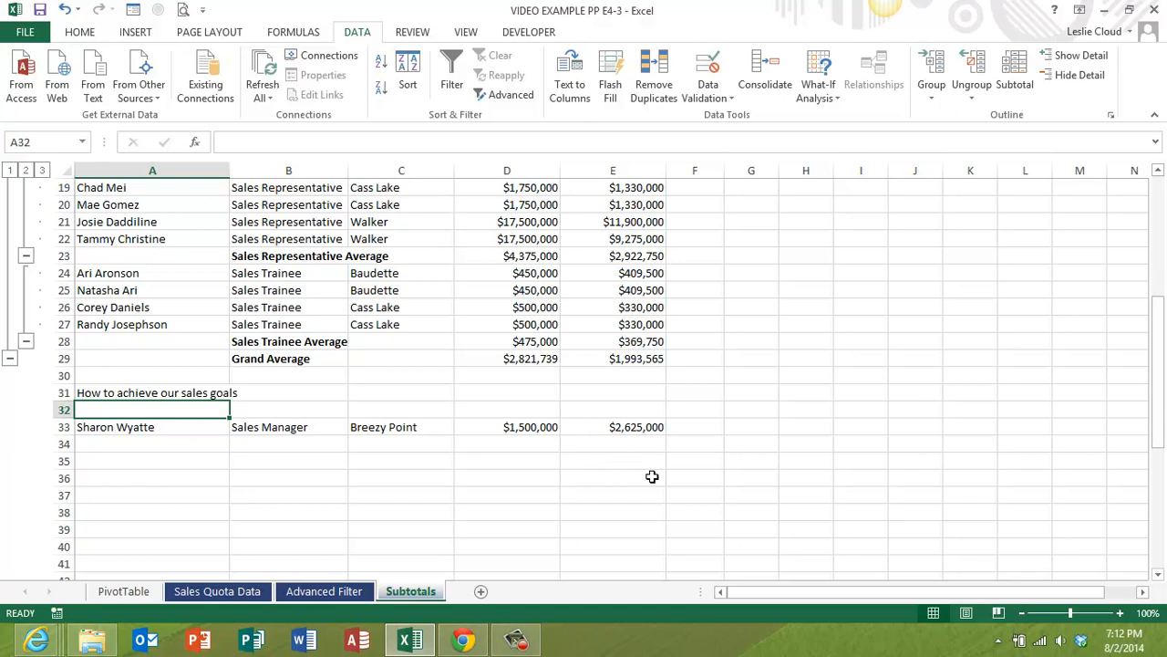
pyautogui.scroll(6, 651, 476)
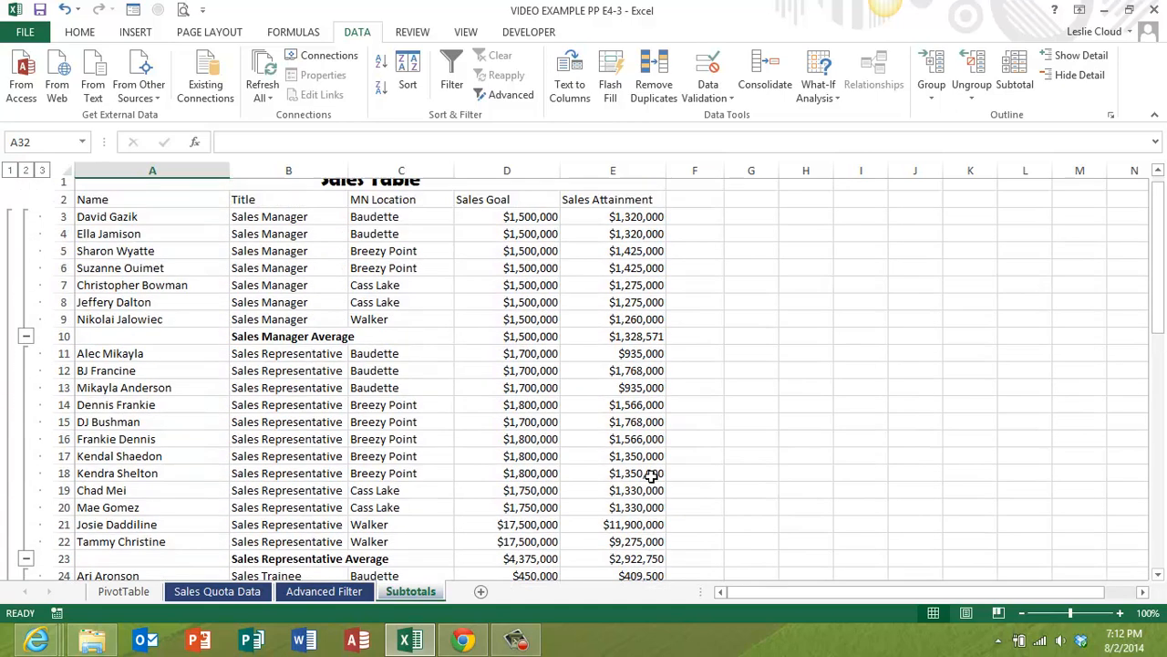